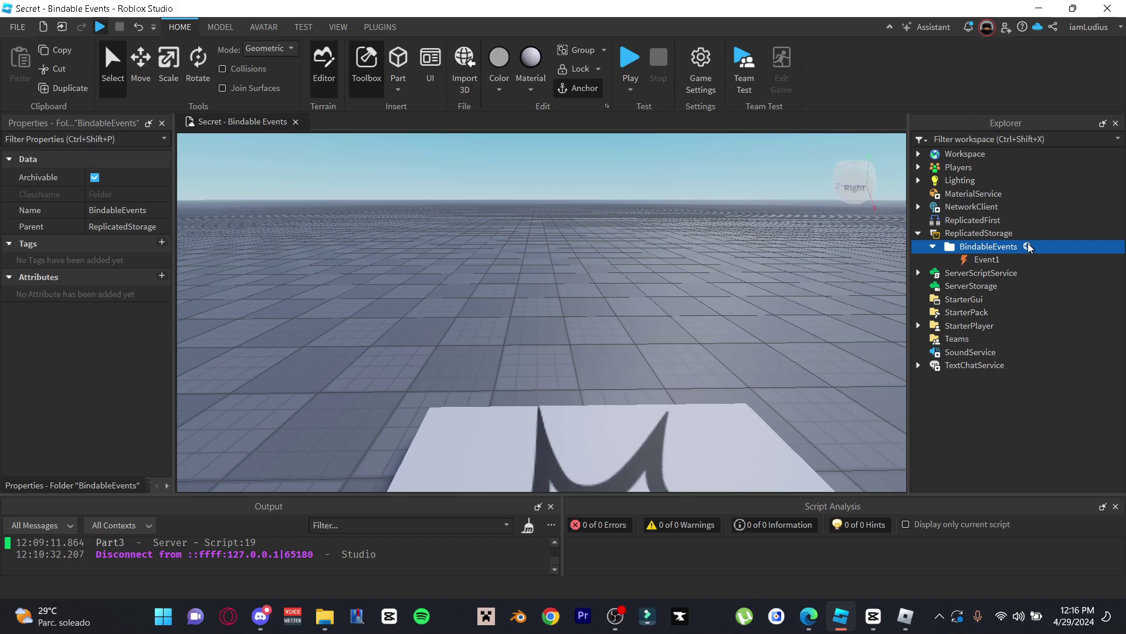
# Add another BindableEvent under the BindableEvents folder and open the connected listener's function body
pyautogui.click(1025, 246)
pyautogui.click(994, 279)
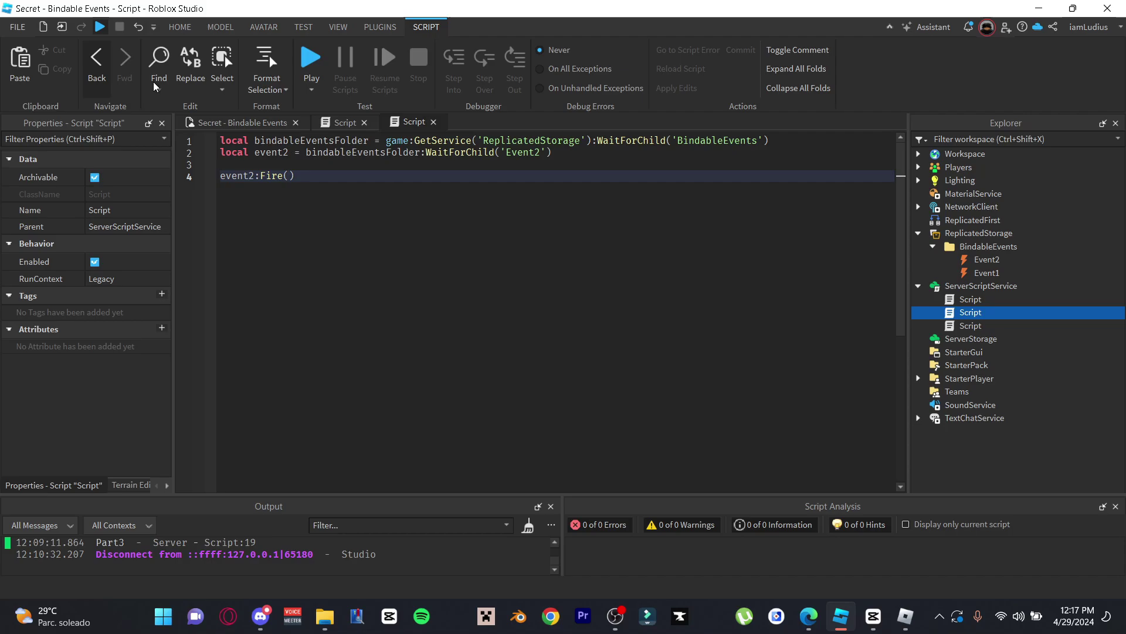
pyautogui.write('.Event:Connect(function()')
pyautogui.press('Return')
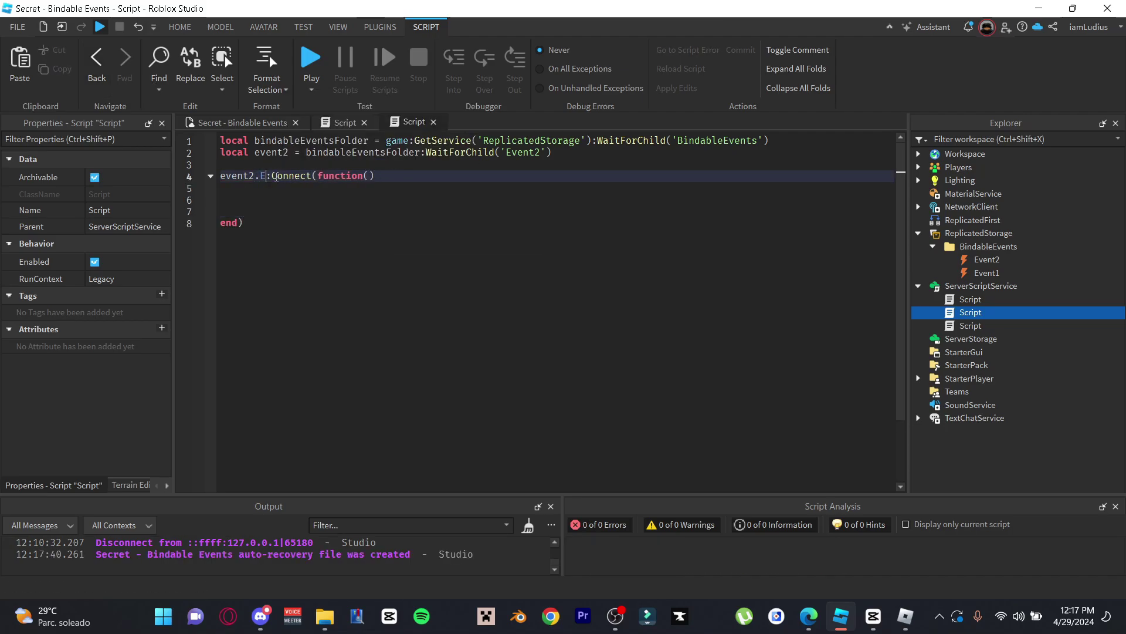
pyautogui.write('vent')
pyautogui.press('Down')
pyautogui.press('Down')
pyautogui.write("print('BINDABLE EVENT")
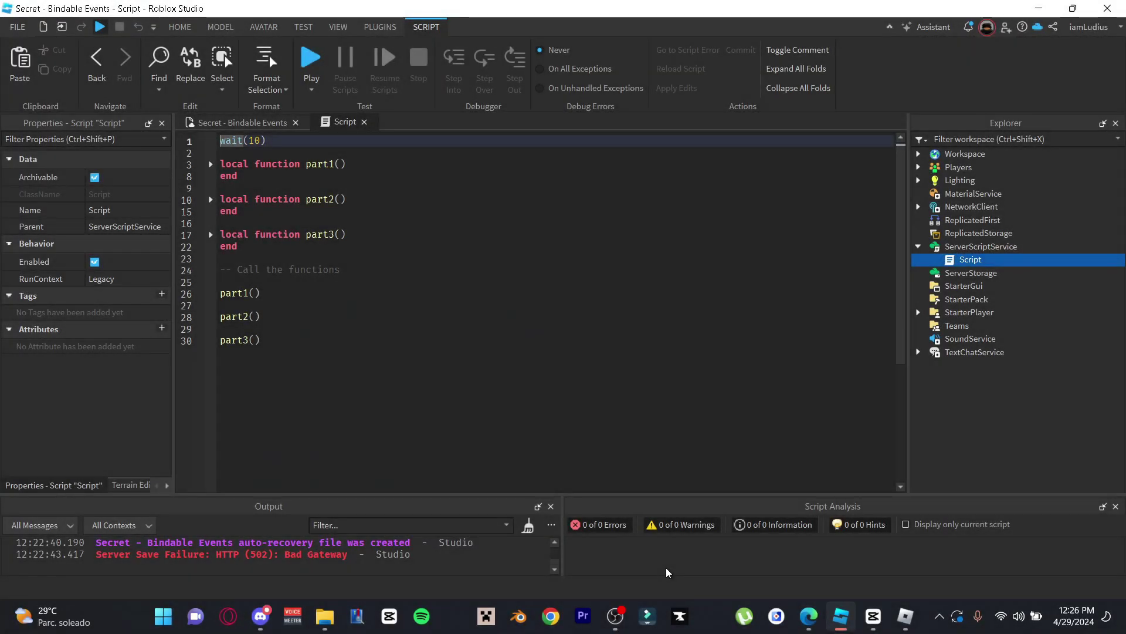
# Expand the folded part1 function to show its print and 2-second wait
pyautogui.click(211, 163)
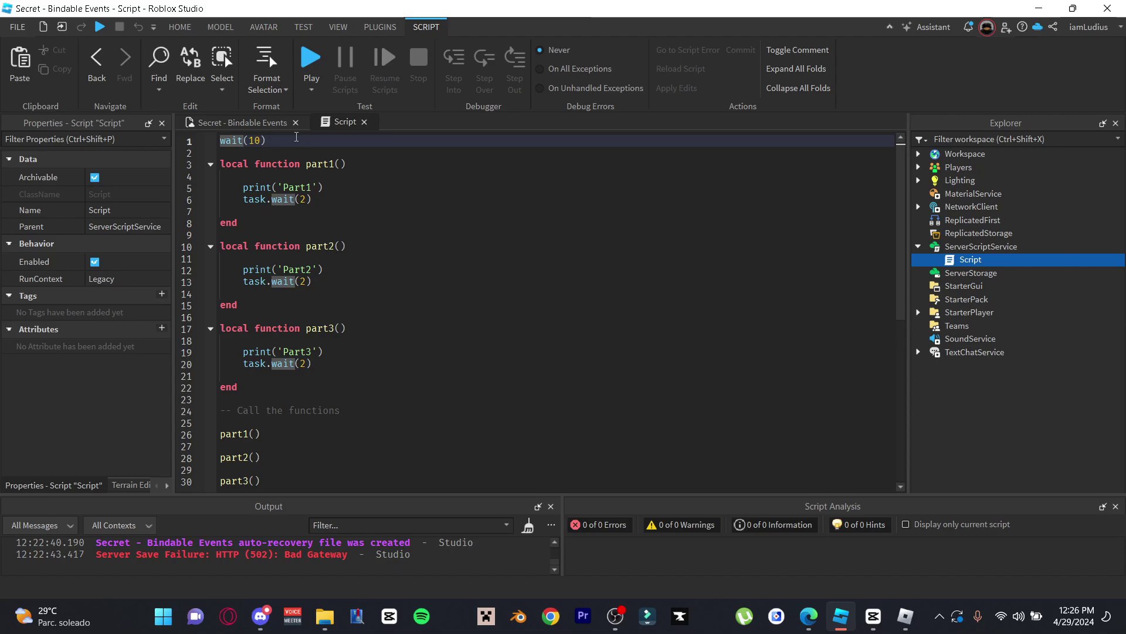
# Below part3, add local be = Instance.new("BindableEvent") and connect be.Event to a function calling part3()
pyautogui.click(244, 402)
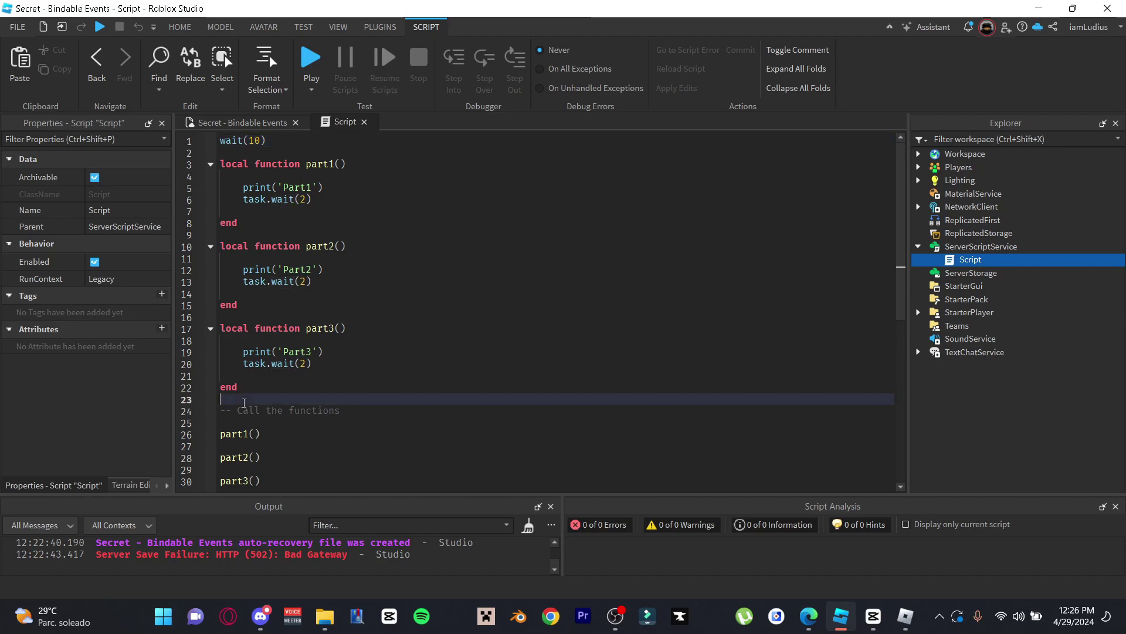
pyautogui.press('Return')
pyautogui.press('Return')
pyautogui.press('Up')
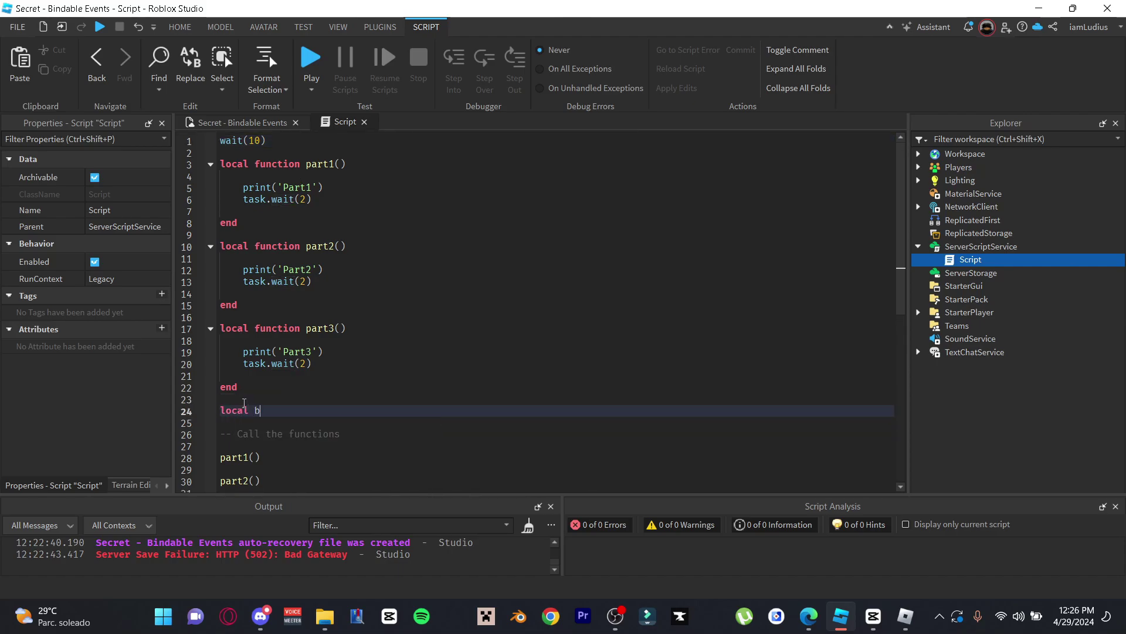
pyautogui.write('e = Instance.new')
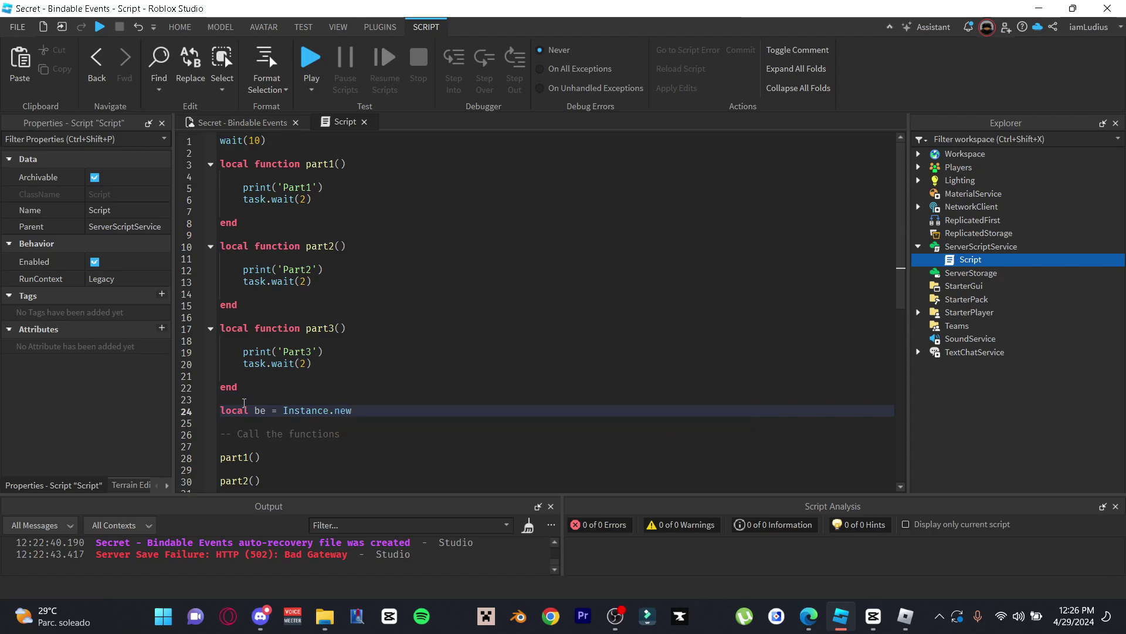
pyautogui.write('("Bi')
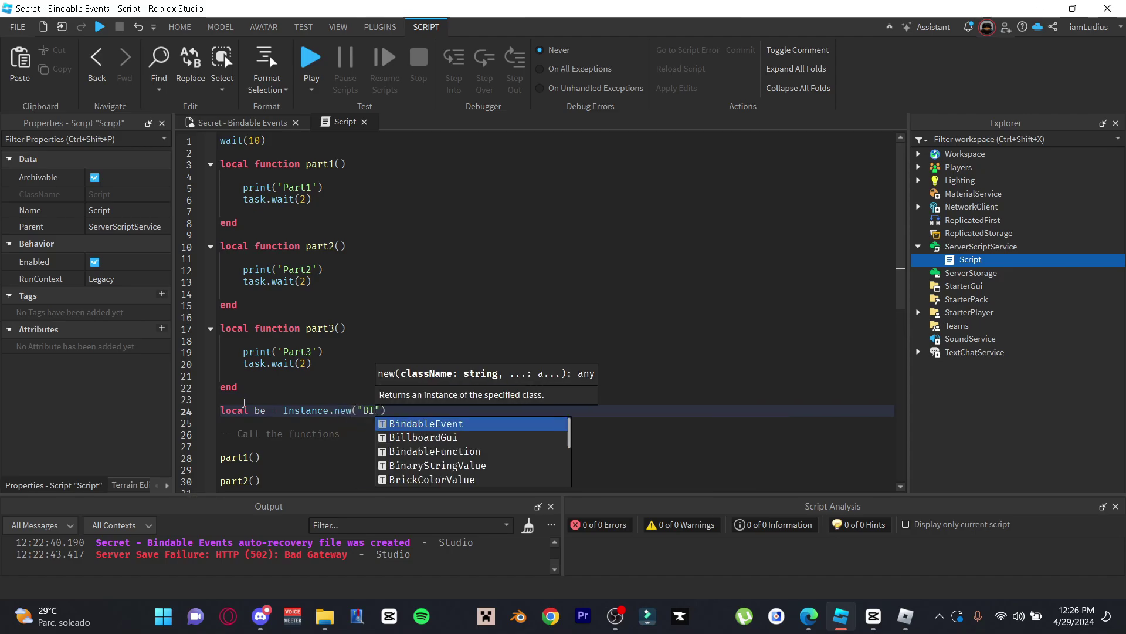
pyautogui.write('ndableEvent')
pyautogui.press('Return')
pyautogui.press('Return')
pyautogui.write('B')
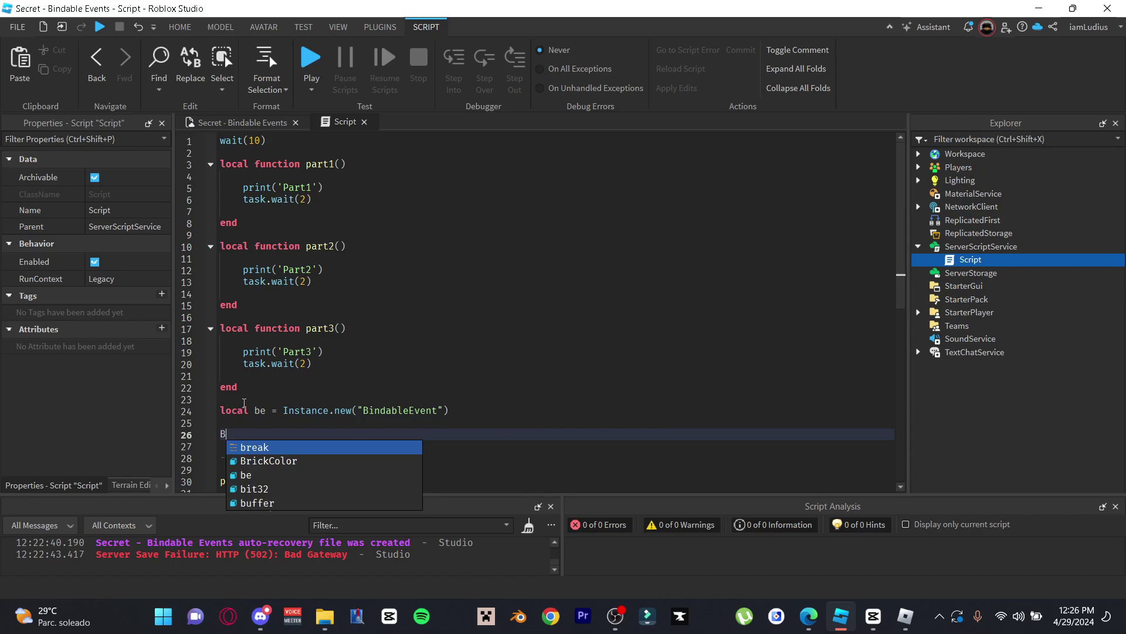
pyautogui.write('E.')
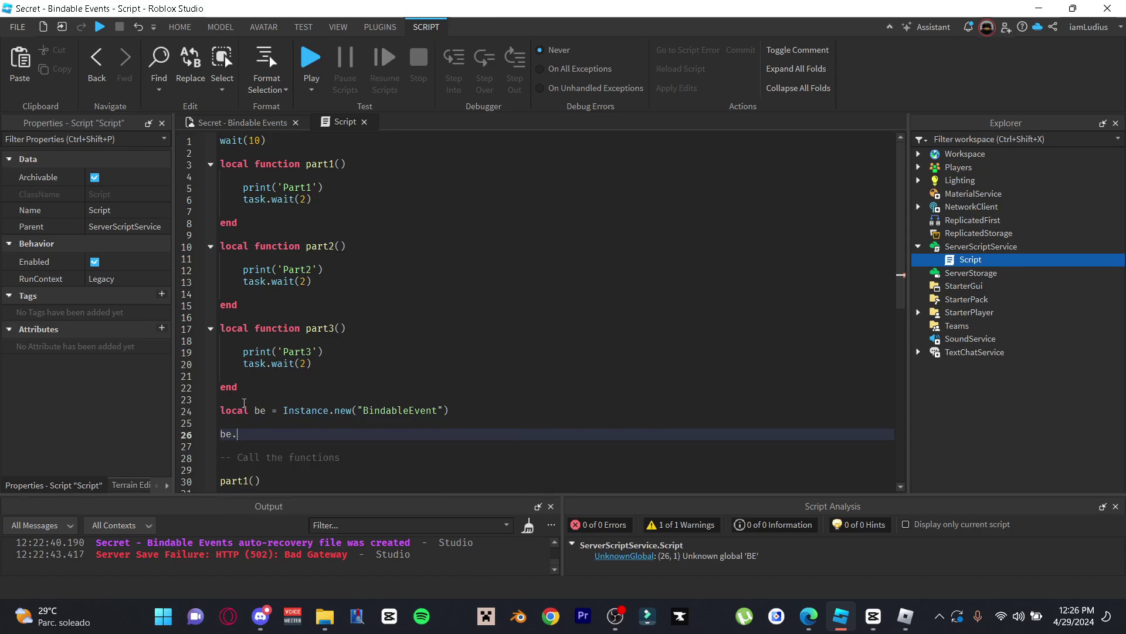
pyautogui.write('Event:Connect(function')
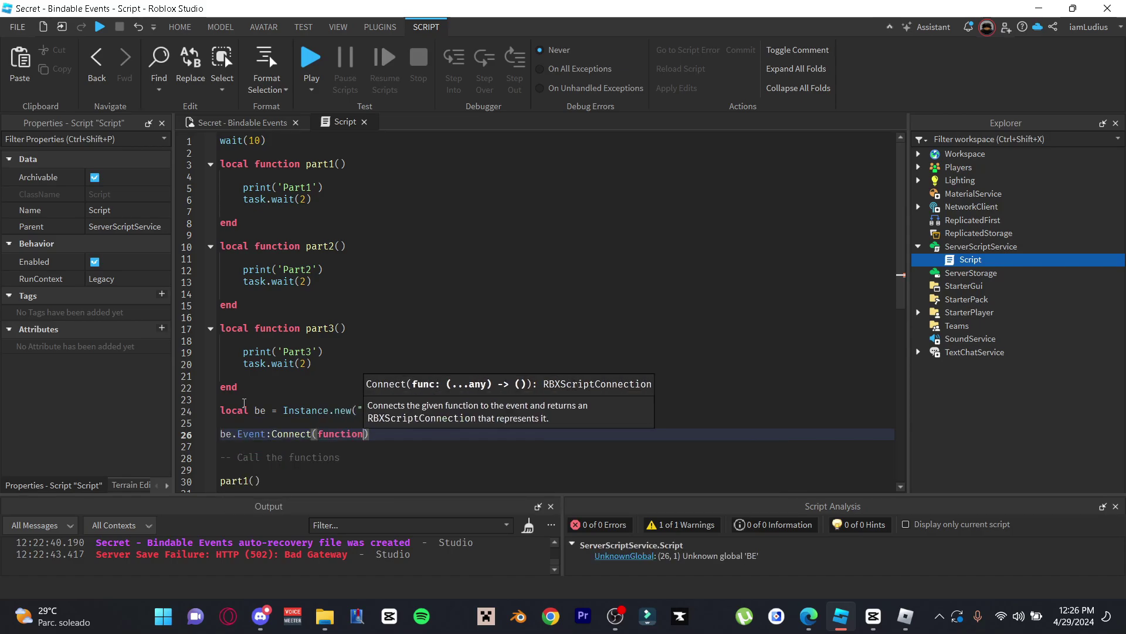
pyautogui.write('()')
pyautogui.press('Return')
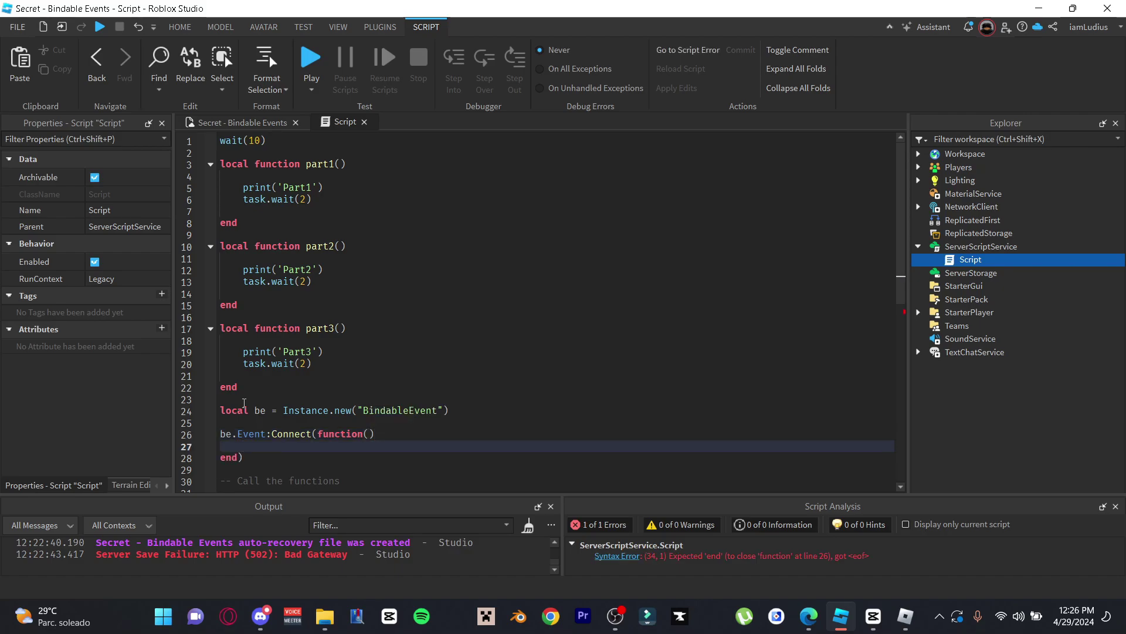
pyautogui.press('Return')
pyautogui.press('Return')
pyautogui.press('Up')
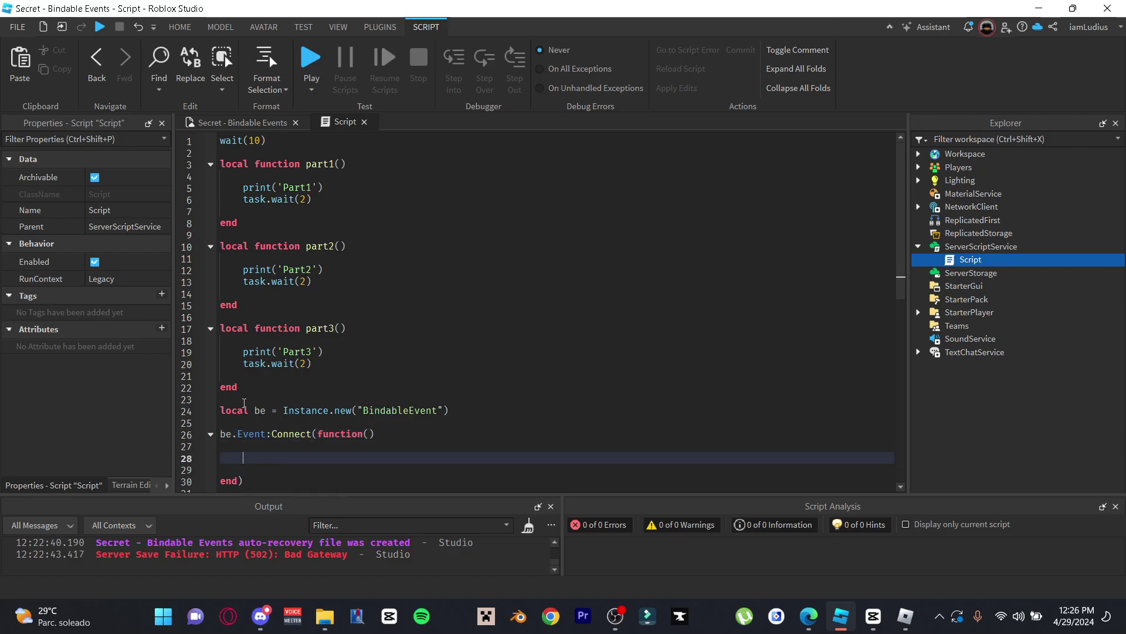
pyautogui.write('part3(')
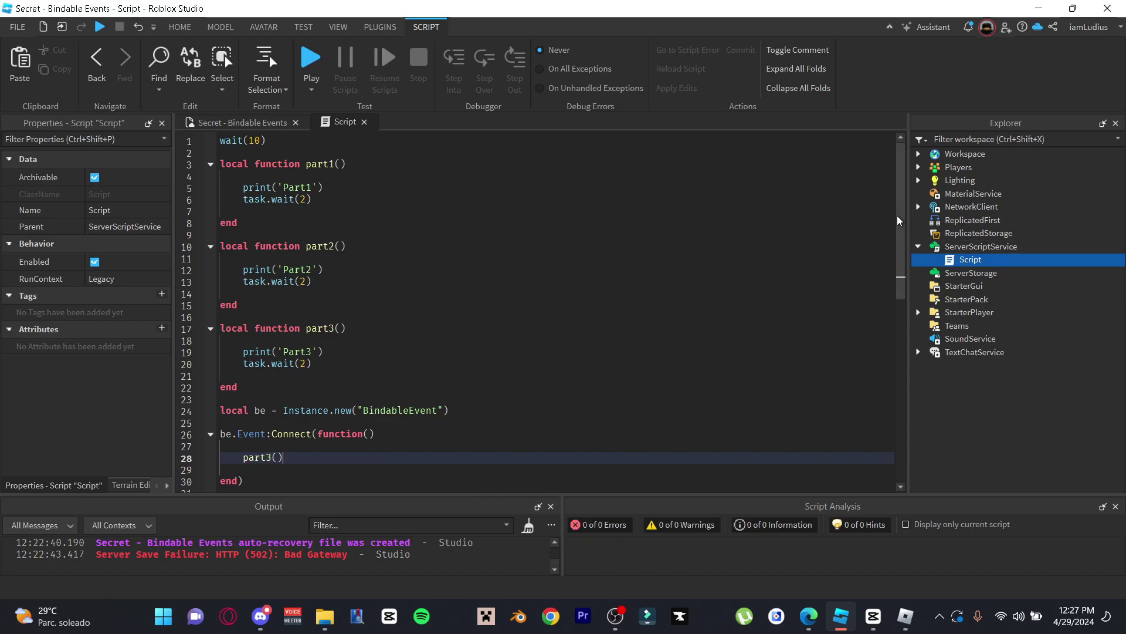
pyautogui.scroll(-1, 904, 224)
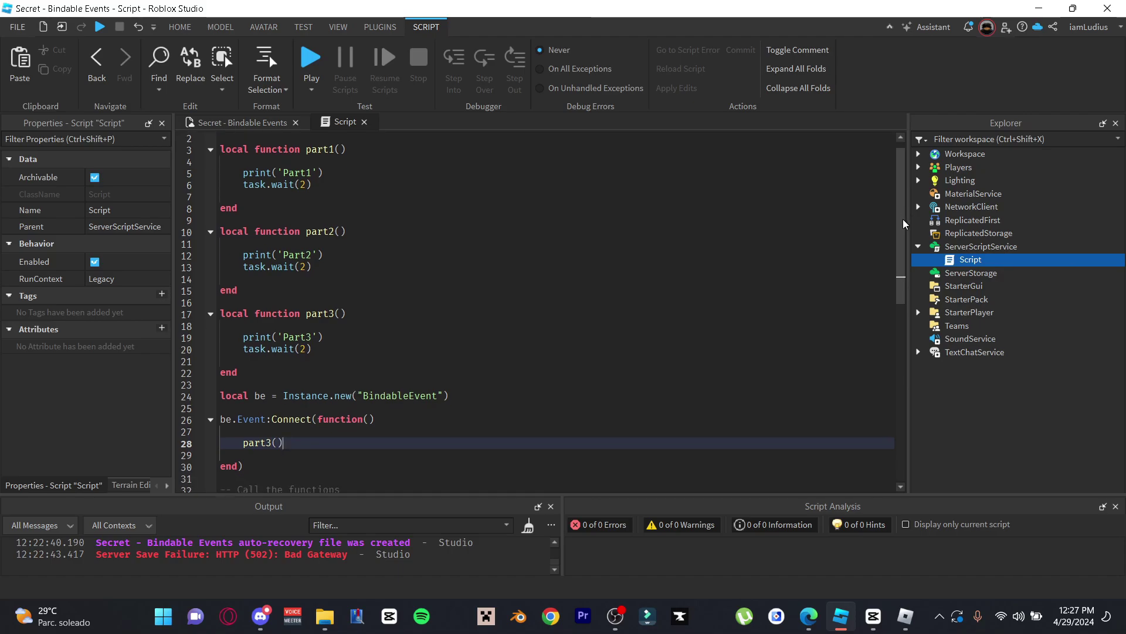
pyautogui.moveTo(904, 223); pyautogui.dragTo(902, 252)
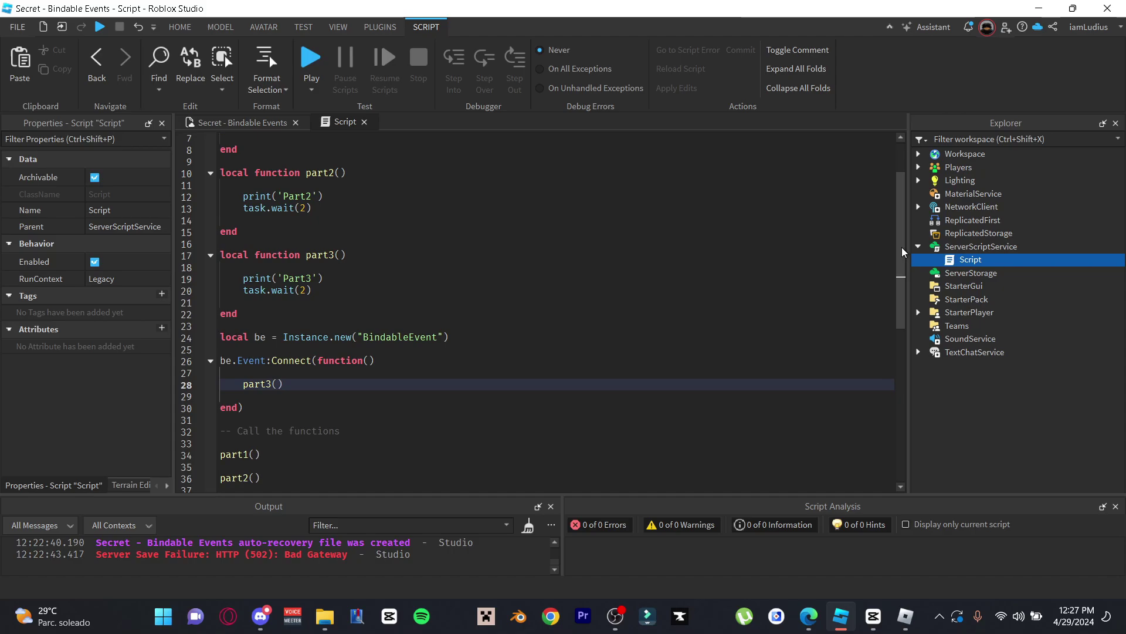
pyautogui.scroll(-1, 902, 253)
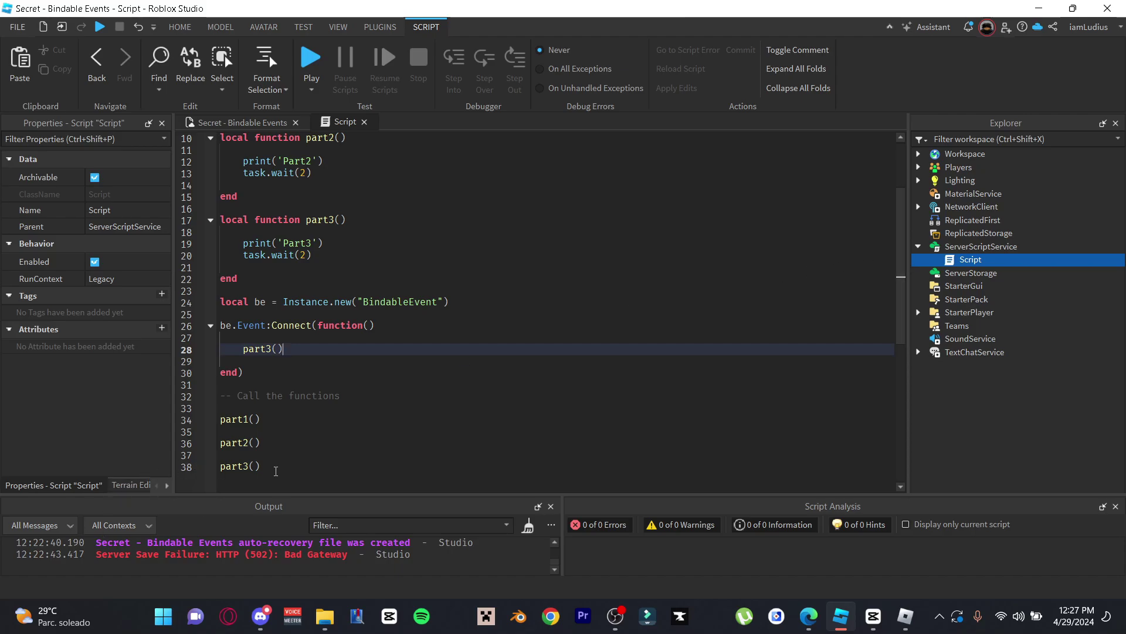
# Delete the standalone part3() call
pyautogui.click(227, 478)
pyautogui.hotkey('shift', 'Home')
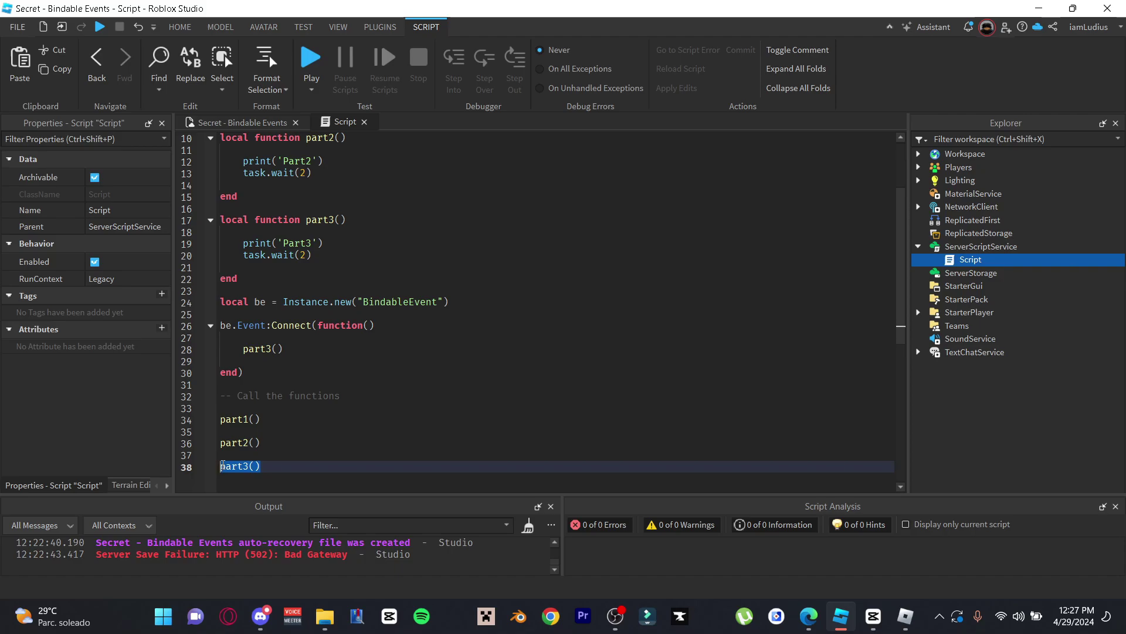
pyautogui.press('BackSpace')
pyautogui.press('BackSpace')
pyautogui.press('BackSpace')
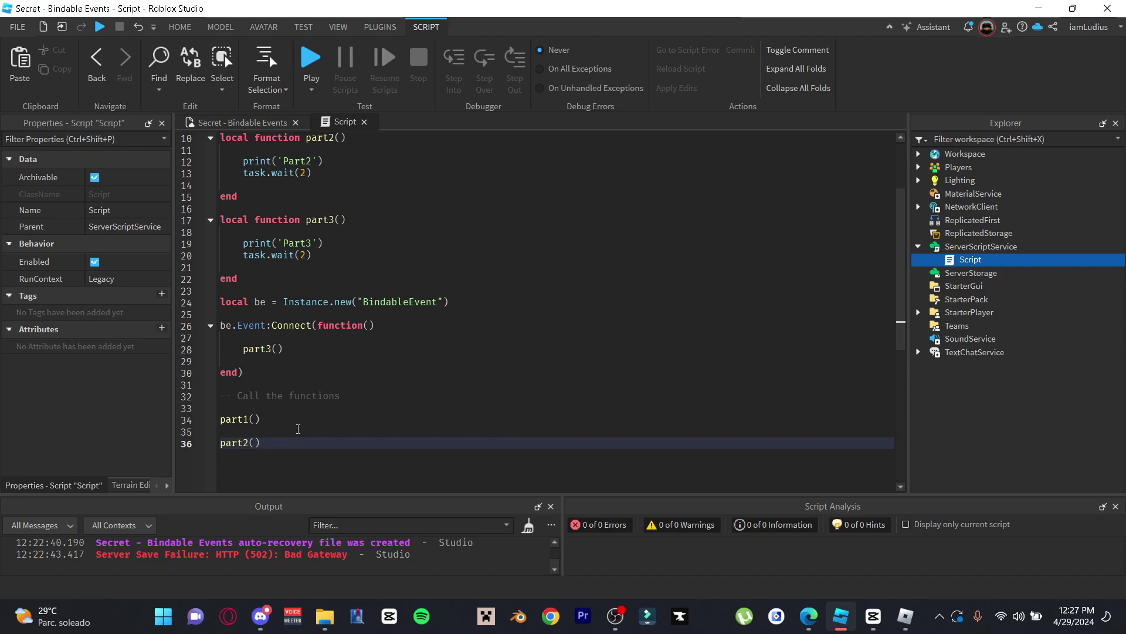
# Insert be:Fire() on a new line between the part1() and part2() calls
pyautogui.click(298, 428)
pyautogui.press('Return')
pyautogui.press('Return')
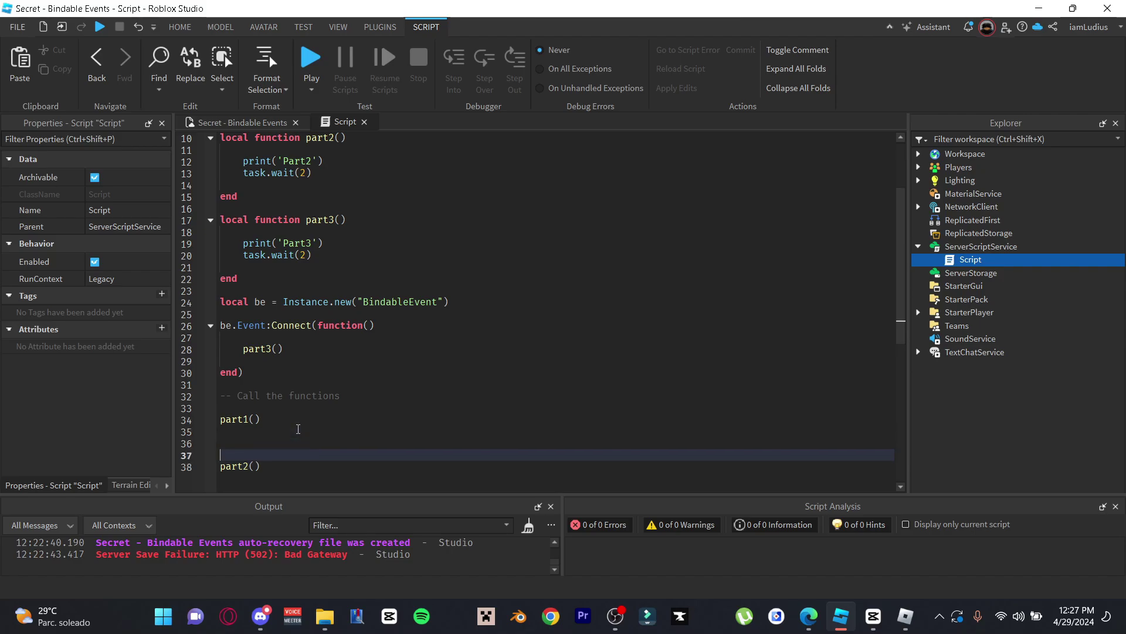
pyautogui.press('Up')
pyautogui.write('b')
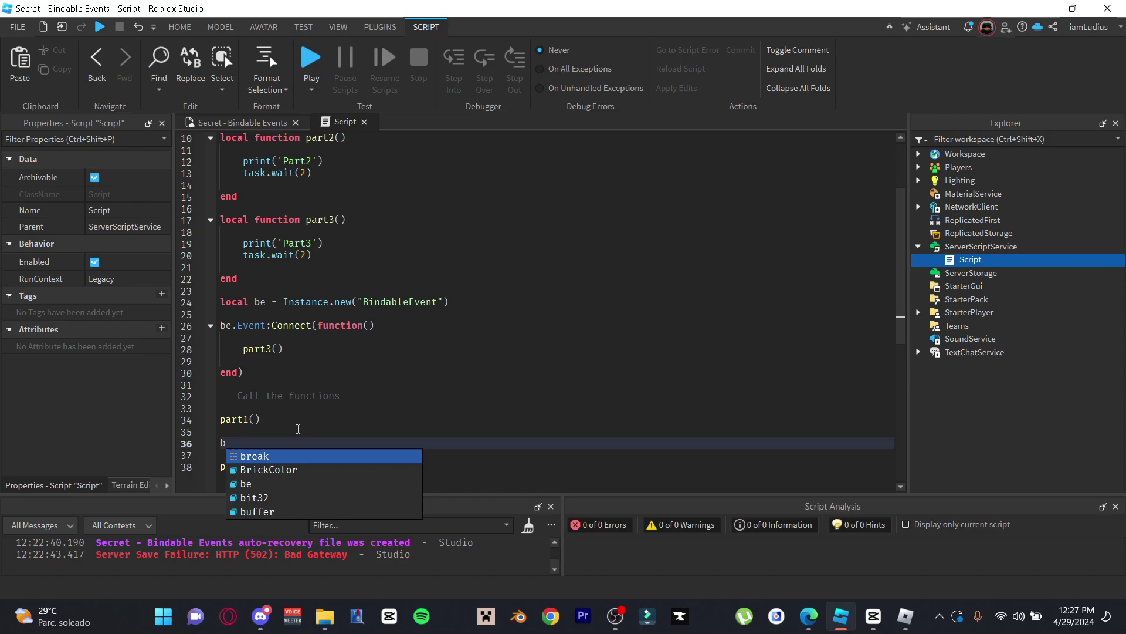
pyautogui.write('e:F')
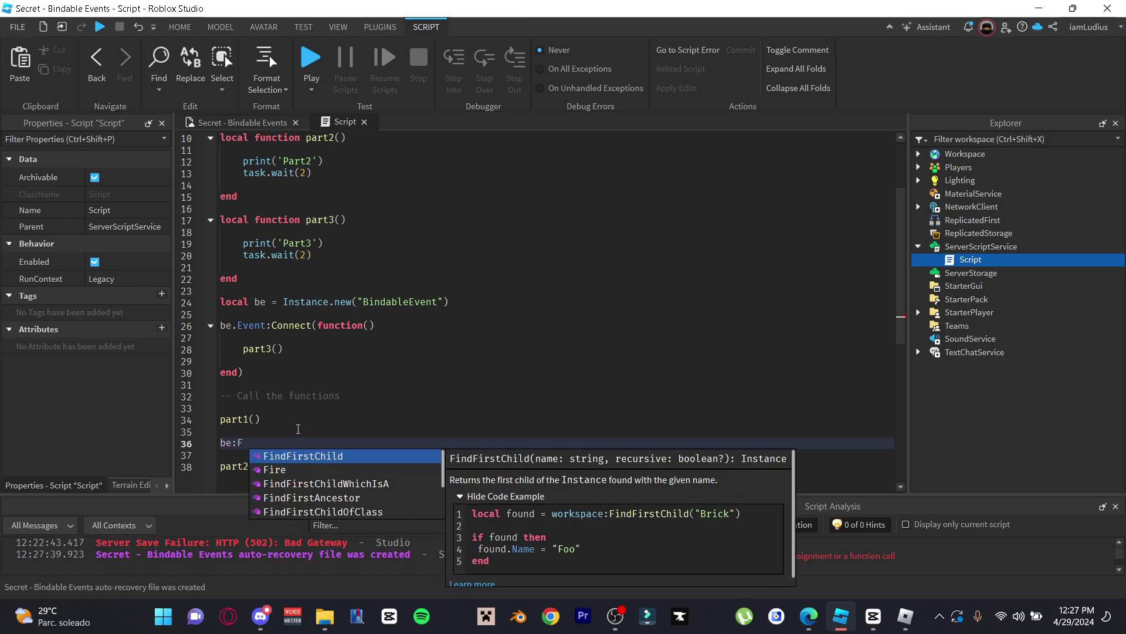
pyautogui.write('ir')
pyautogui.press('Tab')
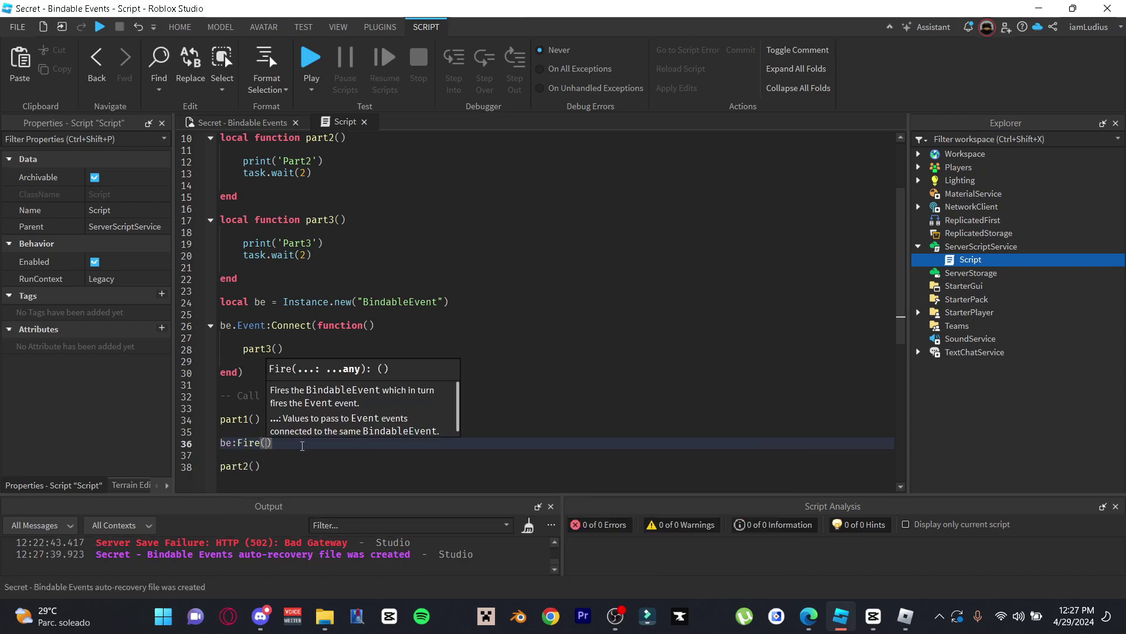
pyautogui.click(301, 446)
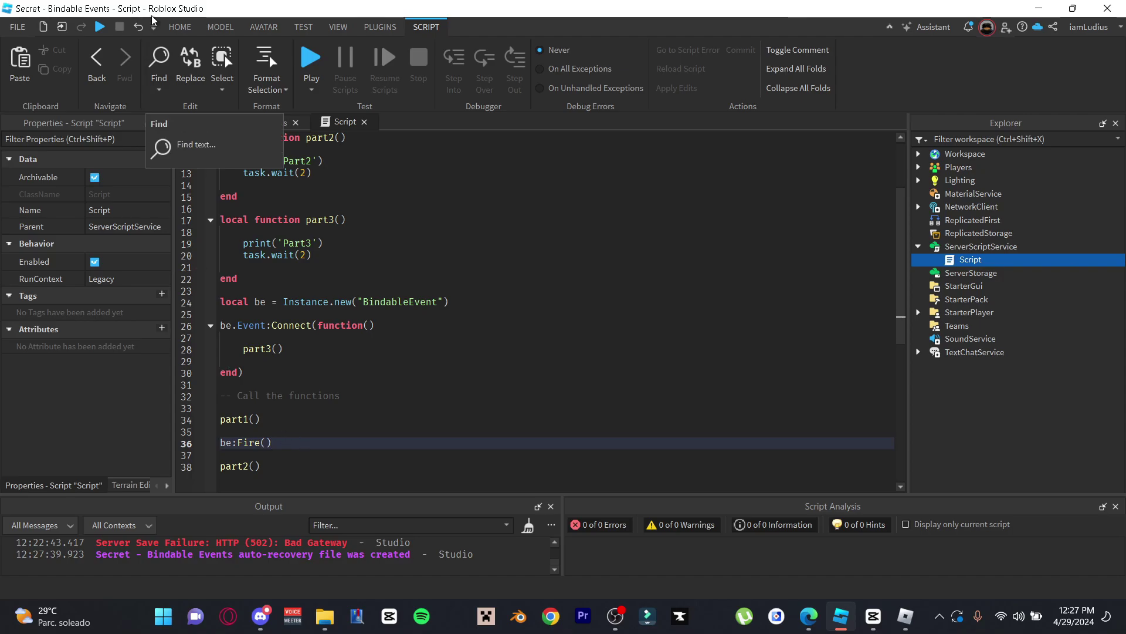
# Play-test the game, then go back to the script's code
pyautogui.click(100, 28)
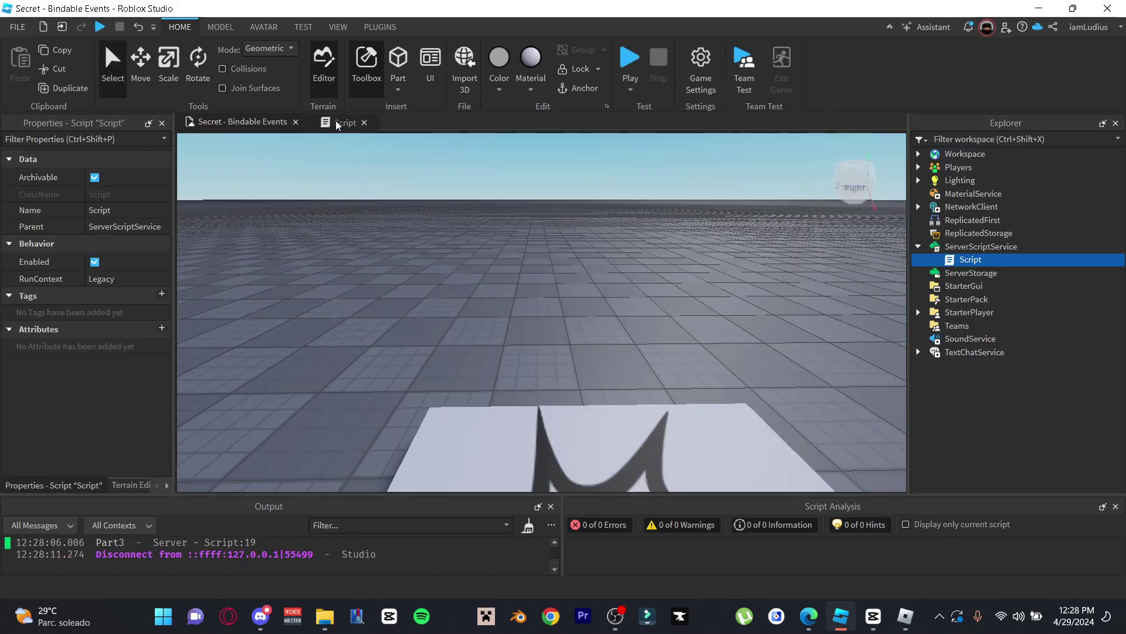
pyautogui.click(336, 123)
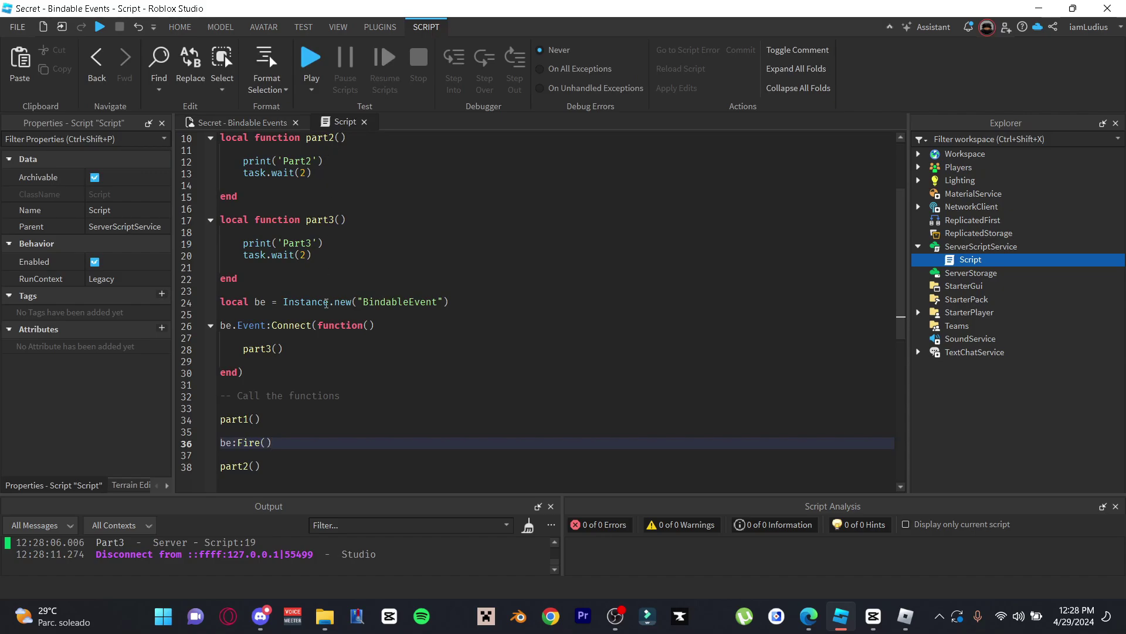
# Add be:Destroy() on the line right after part3() inside the connected listener
pyautogui.click(324, 344)
pyautogui.press('Return')
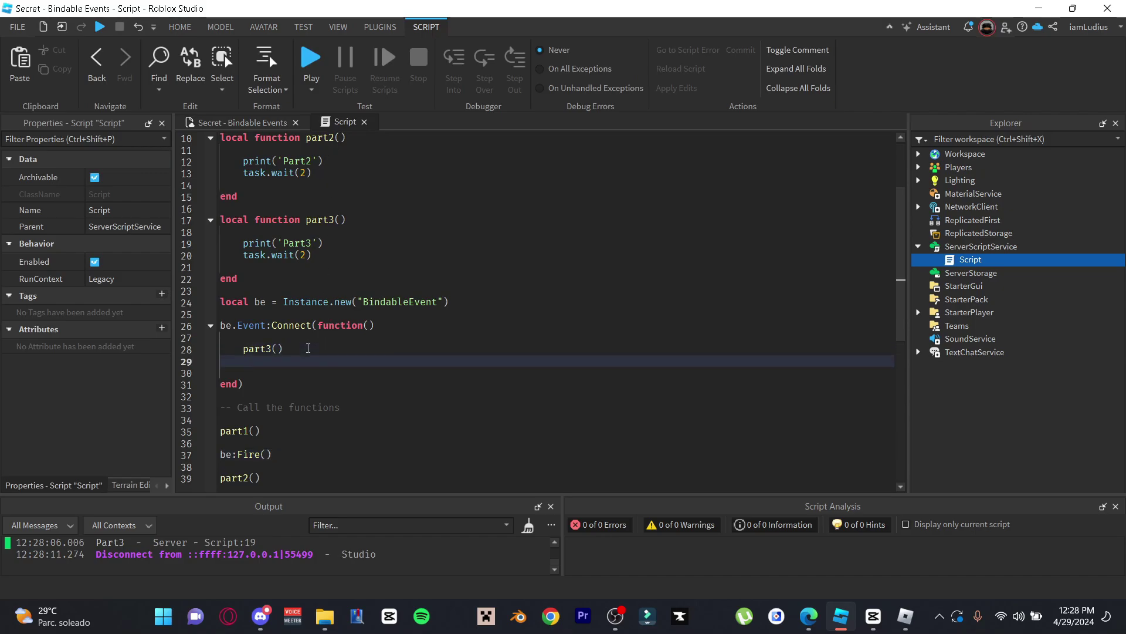
pyautogui.write('be:De')
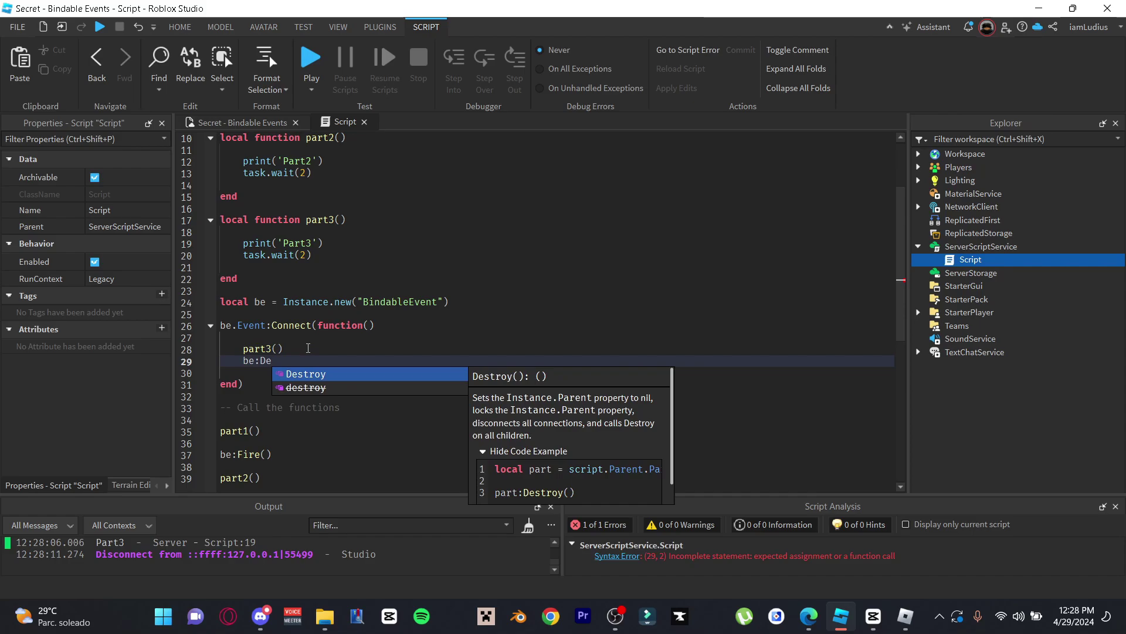
pyautogui.press('Tab')
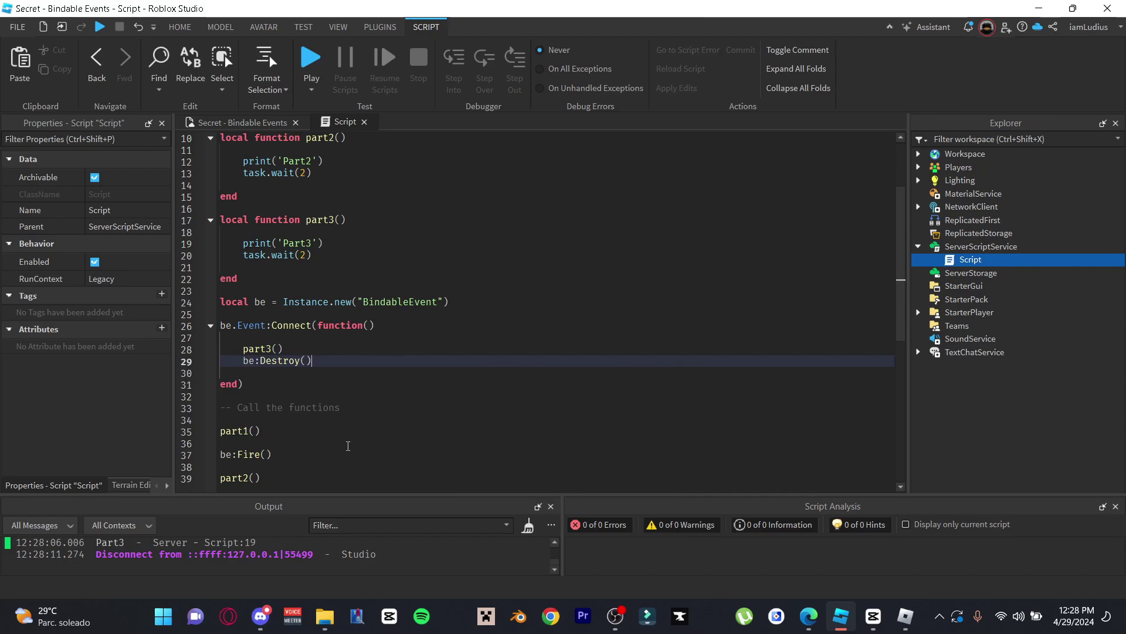